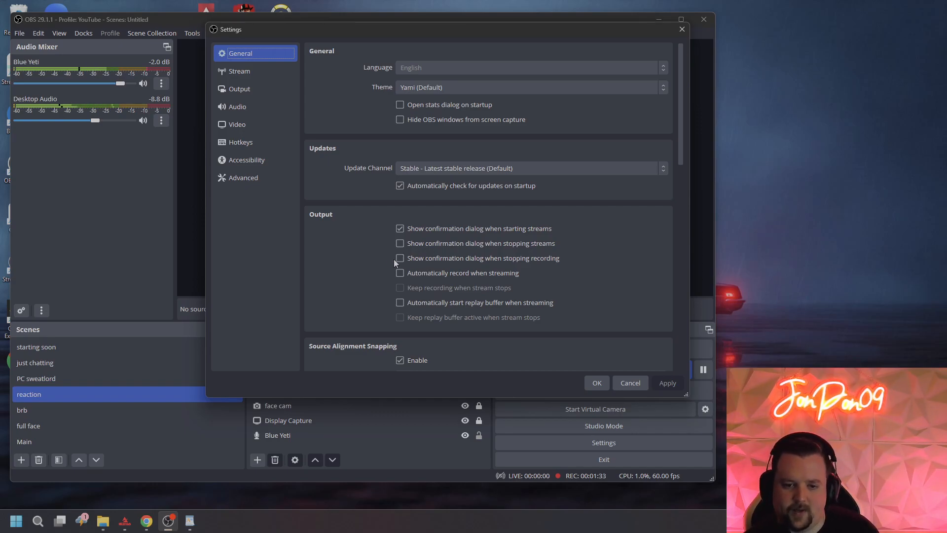
Examine the General settings from updates and output confirmations through snapping, projectors, system tray, preview, studio mode and multiview.
{"action": "scroll", "coordinate": [340, 259], "scroll_direction": "down", "scroll_amount": 2}
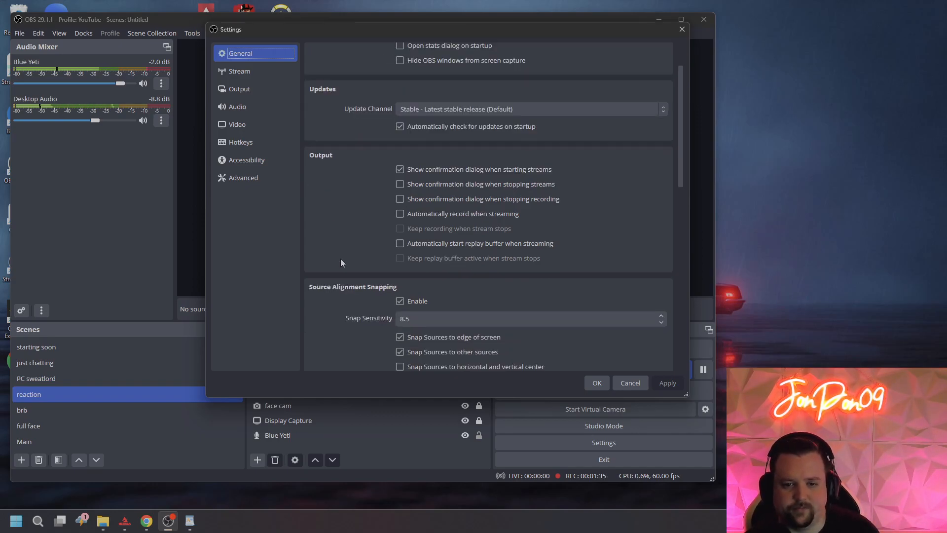
{"action": "scroll", "coordinate": [370, 259], "scroll_direction": "down", "scroll_amount": 3}
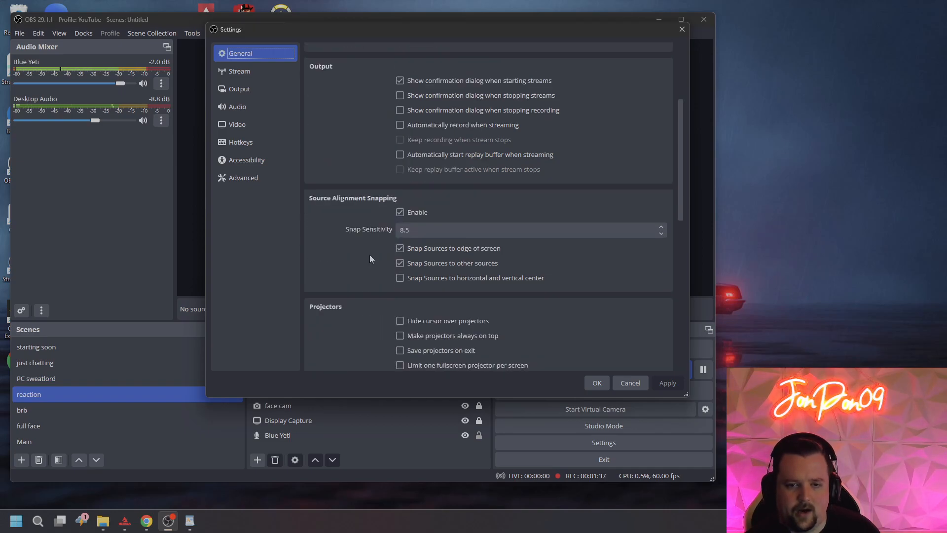
{"action": "scroll", "coordinate": [375, 254], "scroll_direction": "up", "scroll_amount": 2}
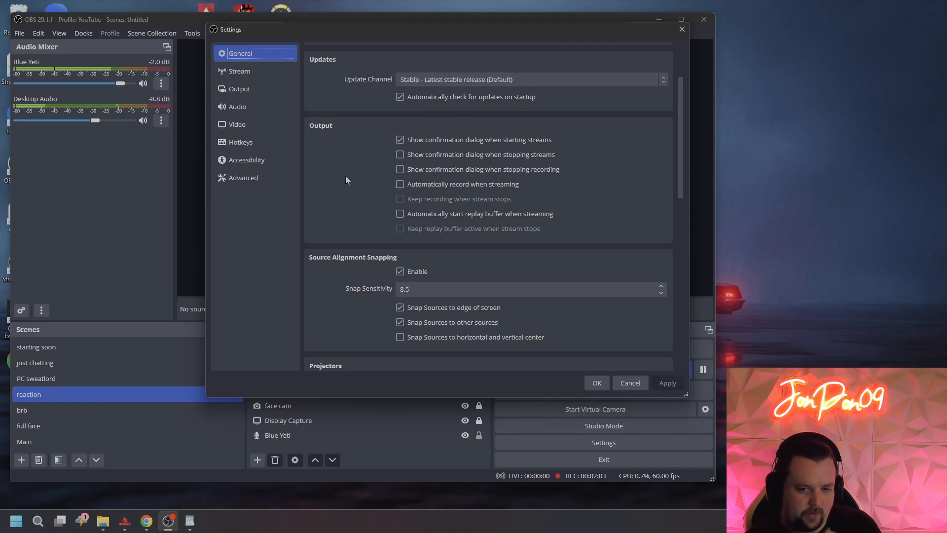
{"action": "scroll", "coordinate": [436, 247], "scroll_direction": "down", "scroll_amount": 3}
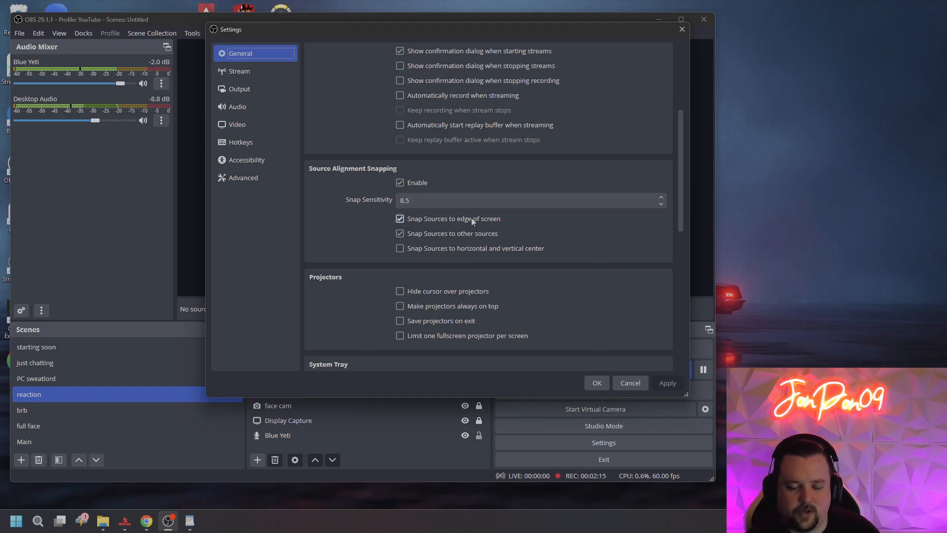
{"action": "scroll", "coordinate": [523, 291], "scroll_direction": "down", "scroll_amount": 3}
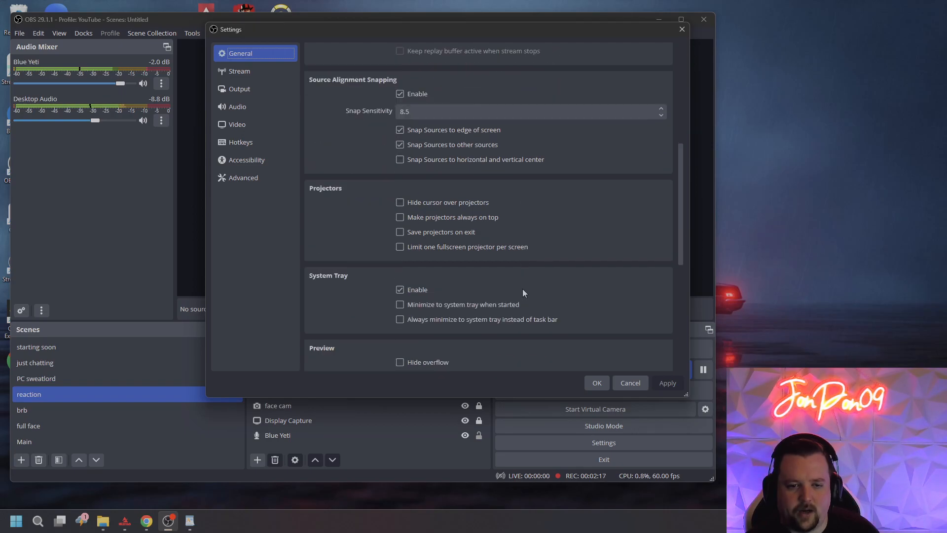
{"action": "scroll", "coordinate": [523, 288], "scroll_direction": "down", "scroll_amount": 3}
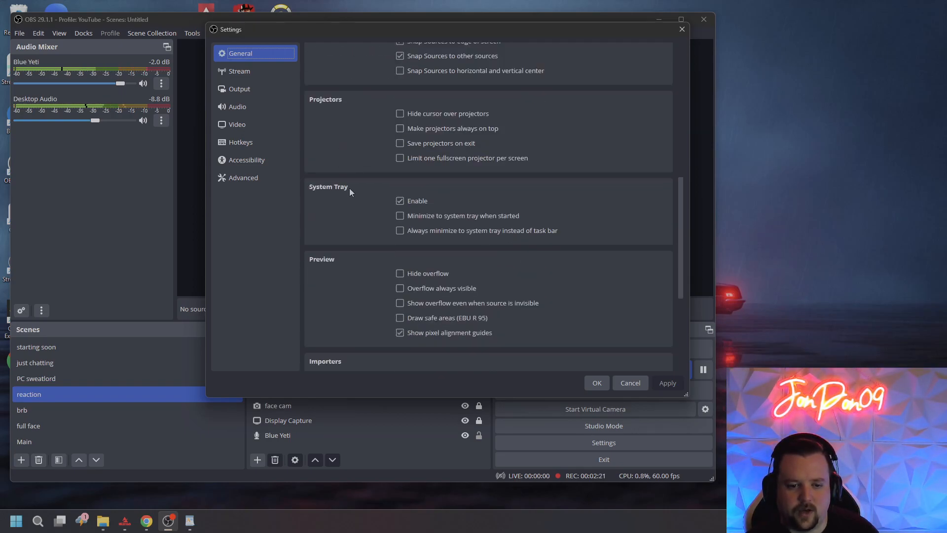
{"action": "scroll", "coordinate": [349, 194], "scroll_direction": "down", "scroll_amount": 1}
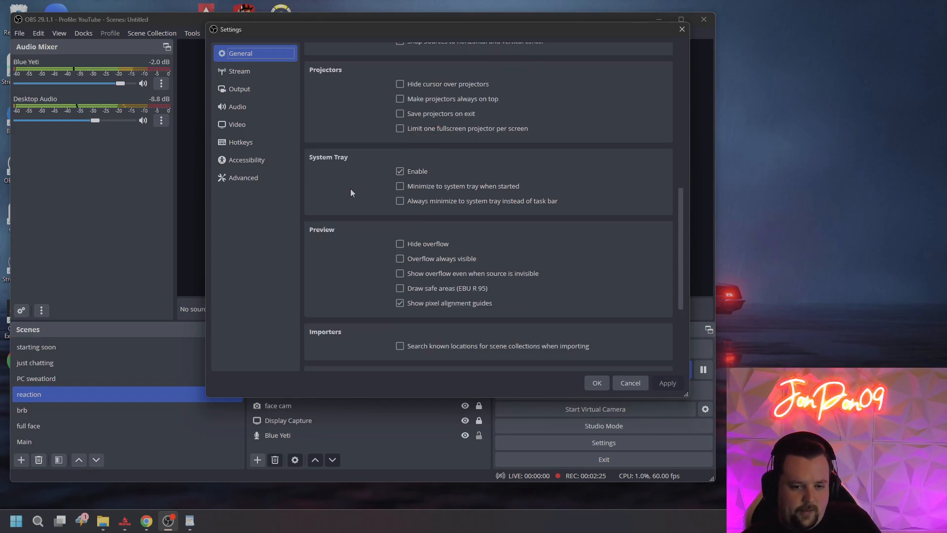
{"action": "scroll", "coordinate": [395, 288], "scroll_direction": "down", "scroll_amount": 3}
{"action": "scroll", "coordinate": [396, 285], "scroll_direction": "down", "scroll_amount": 1}
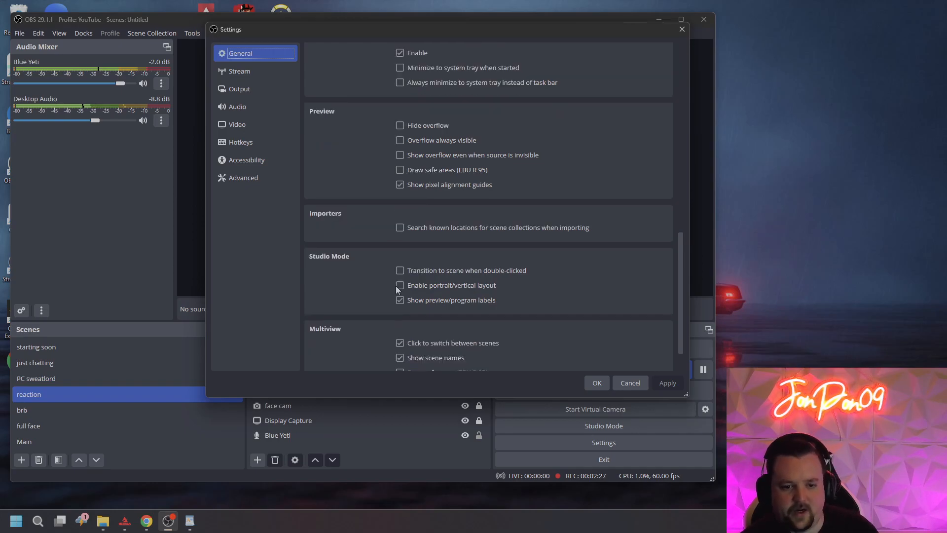
{"action": "scroll", "coordinate": [397, 289], "scroll_direction": "down", "scroll_amount": 2}
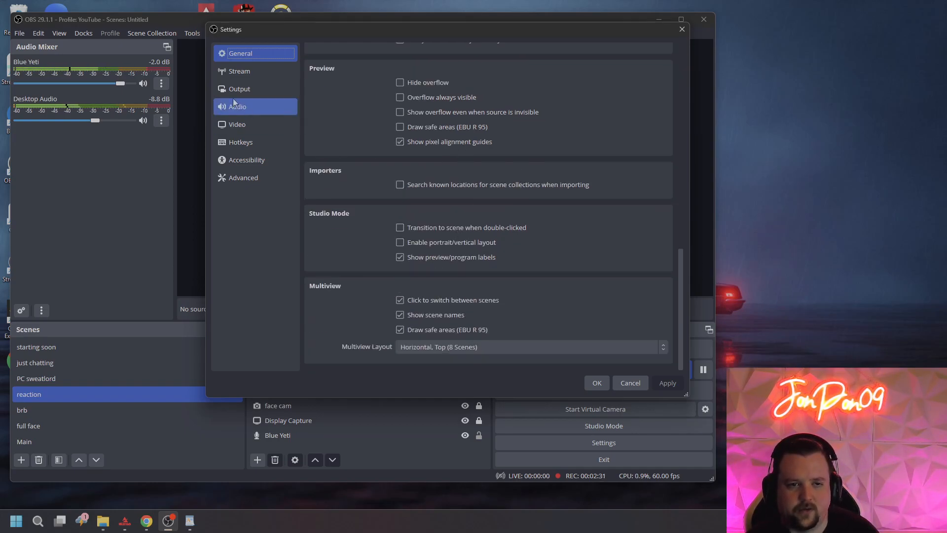
Review the Stream settings for the streaming service, server and account connection, and glance at the Output settings.
{"action": "left_click", "coordinate": [235, 77]}
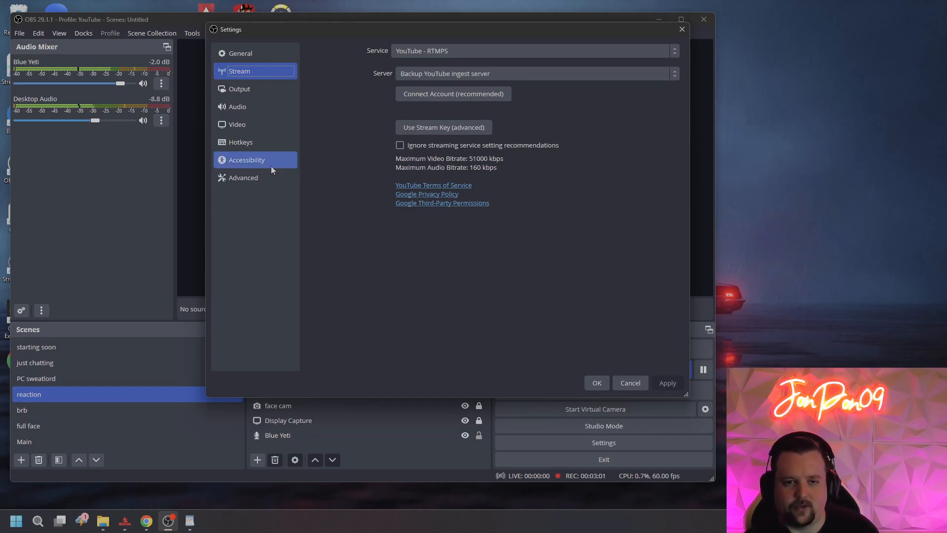
{"action": "left_click", "coordinate": [248, 95]}
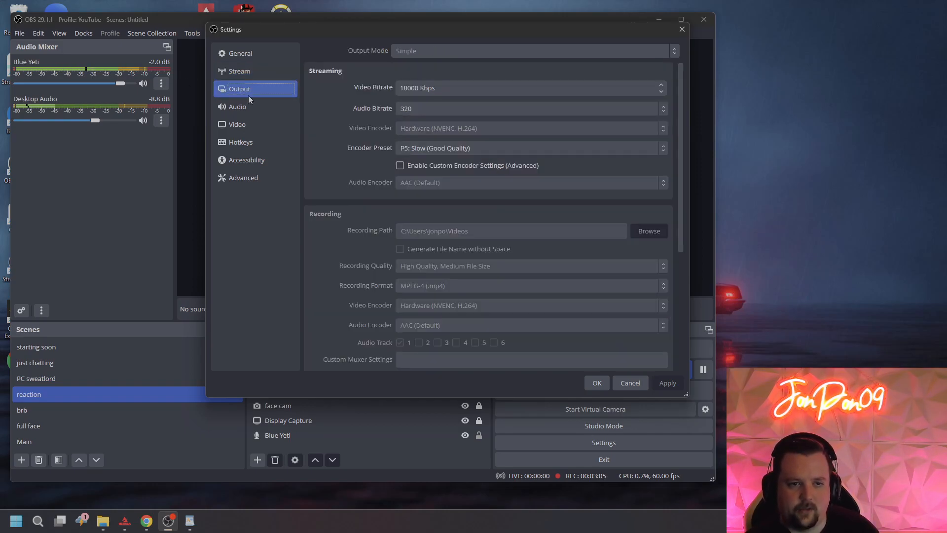
{"action": "left_click", "coordinate": [233, 74]}
Check the available streaming audio bitrate choices in the Output settings.
{"action": "left_click", "coordinate": [233, 95]}
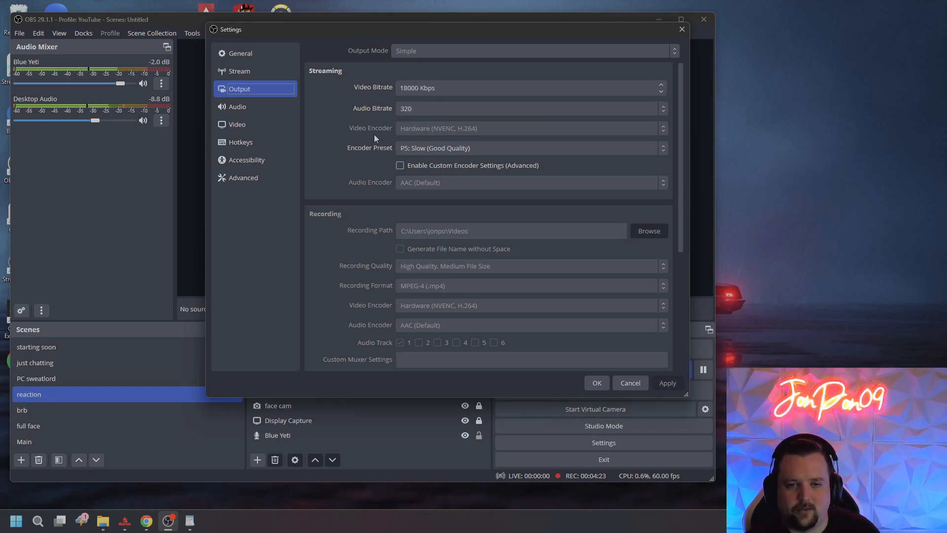
{"action": "left_click", "coordinate": [448, 112]}
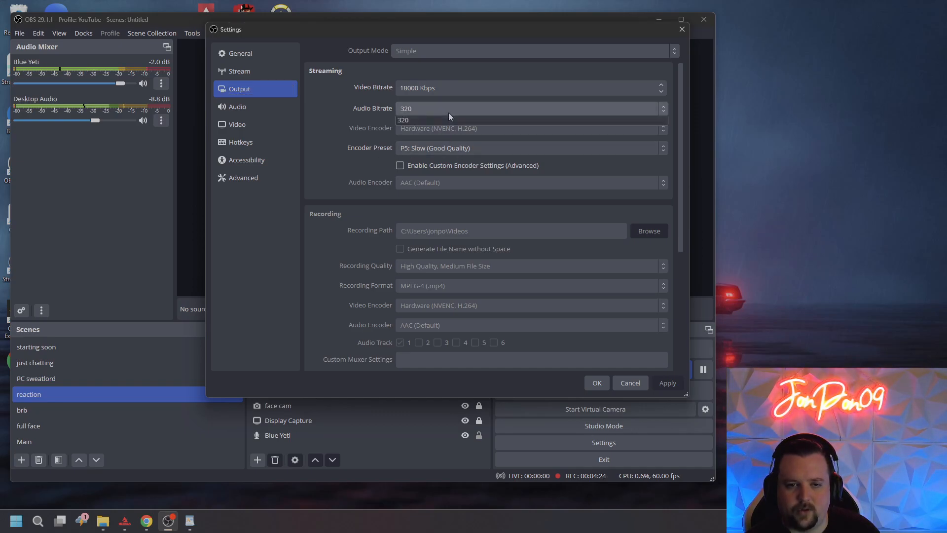
{"action": "left_click", "coordinate": [301, 142]}
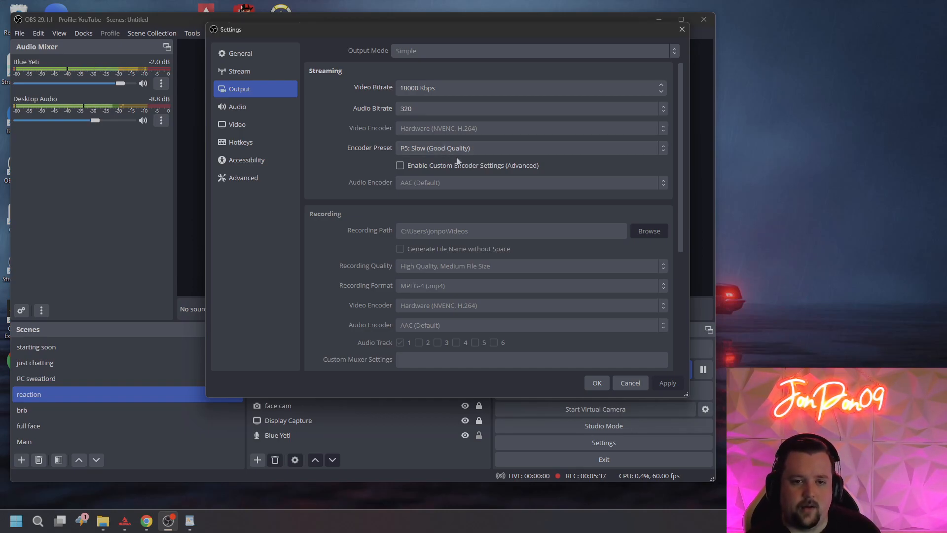
Set the streaming encoder preset to P5: Slow (Good Quality) and compare it with the other available presets.
{"action": "left_click", "coordinate": [479, 148]}
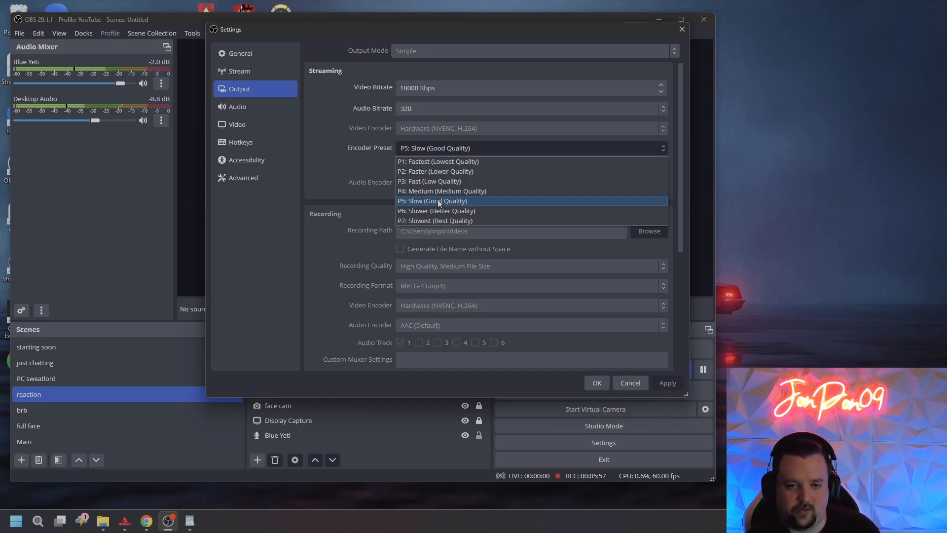
{"action": "left_click", "coordinate": [410, 203]}
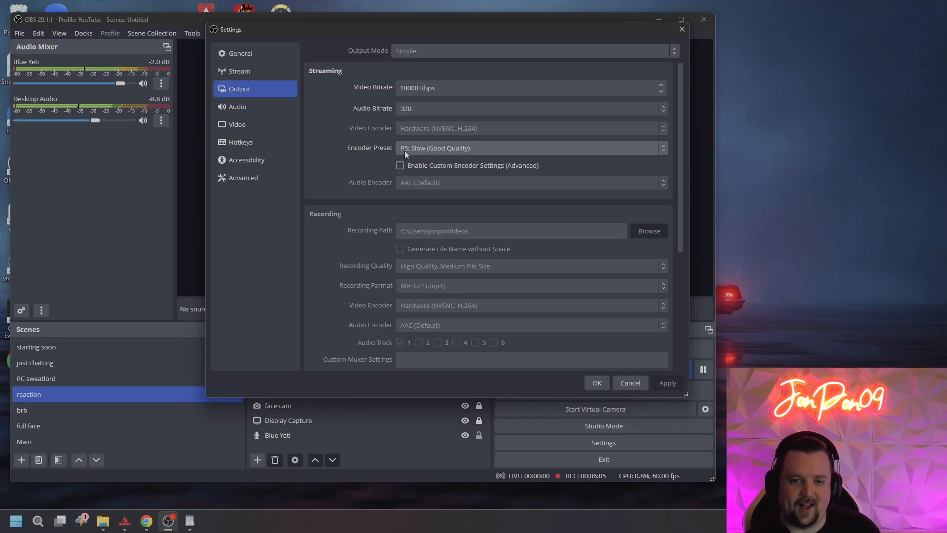
{"action": "left_click", "coordinate": [427, 150]}
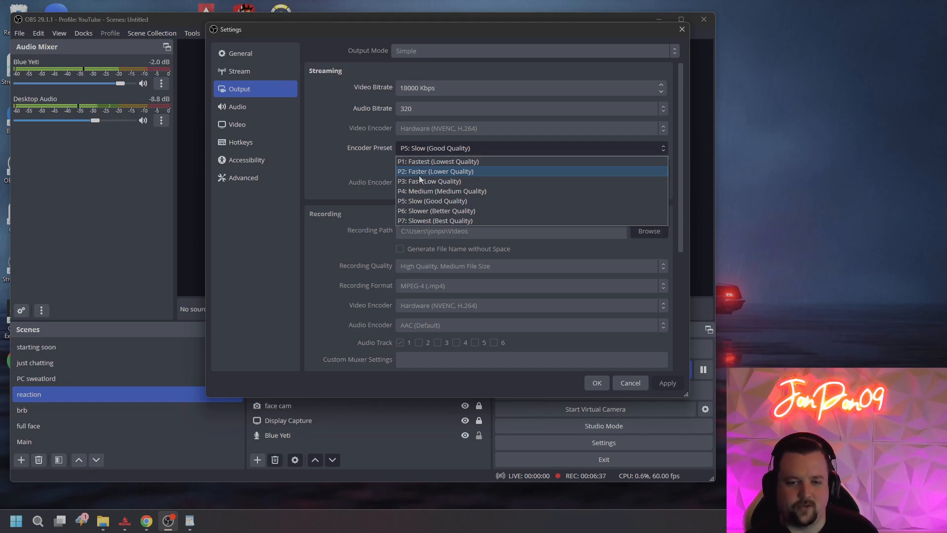
{"action": "left_click", "coordinate": [373, 161]}
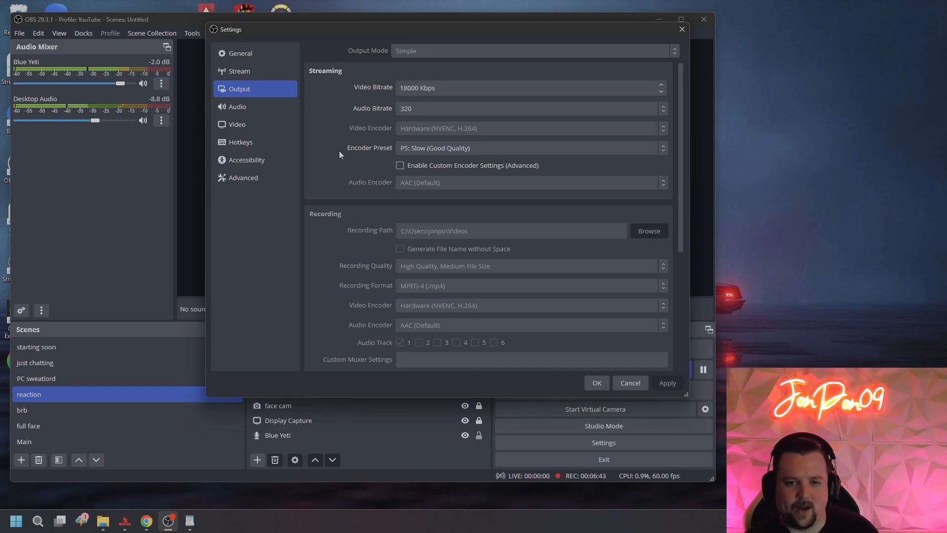
{"action": "scroll", "coordinate": [369, 158], "scroll_direction": "down", "scroll_amount": 3}
{"action": "scroll", "coordinate": [368, 158], "scroll_direction": "up", "scroll_amount": 2}
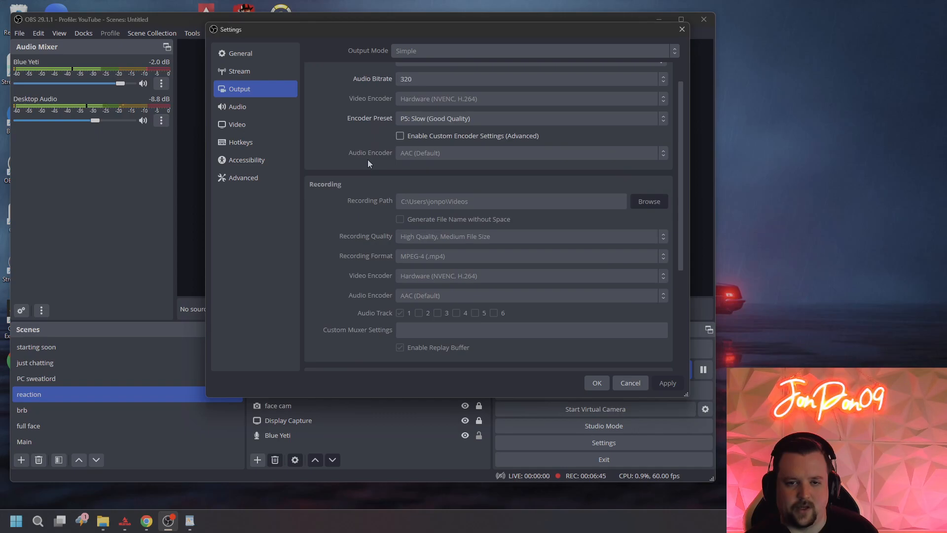
{"action": "scroll", "coordinate": [330, 153], "scroll_direction": "up", "scroll_amount": 1}
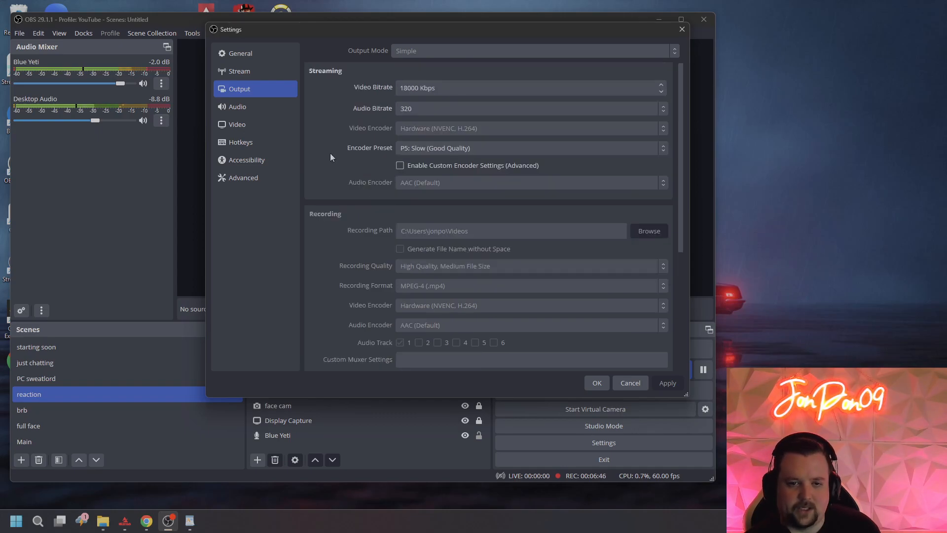
{"action": "left_click", "coordinate": [424, 150]}
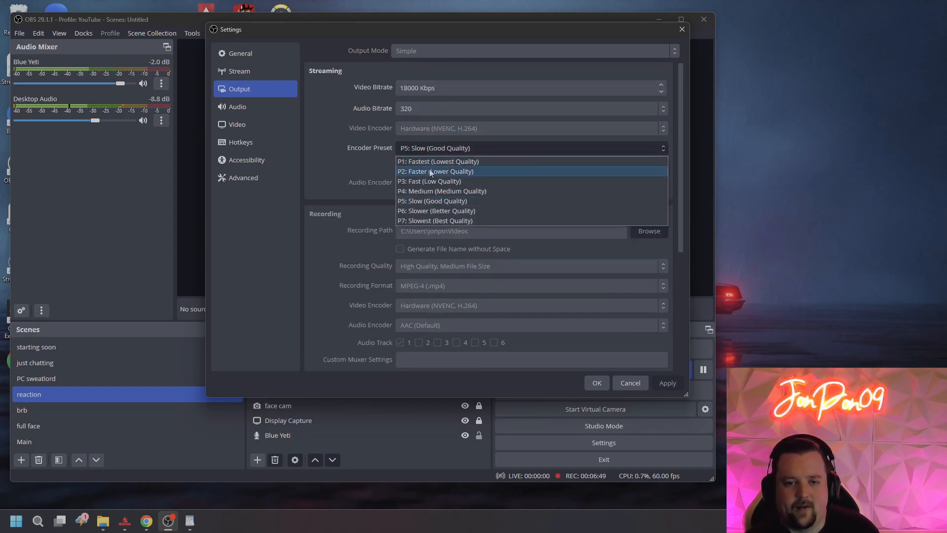
{"action": "left_click", "coordinate": [334, 133]}
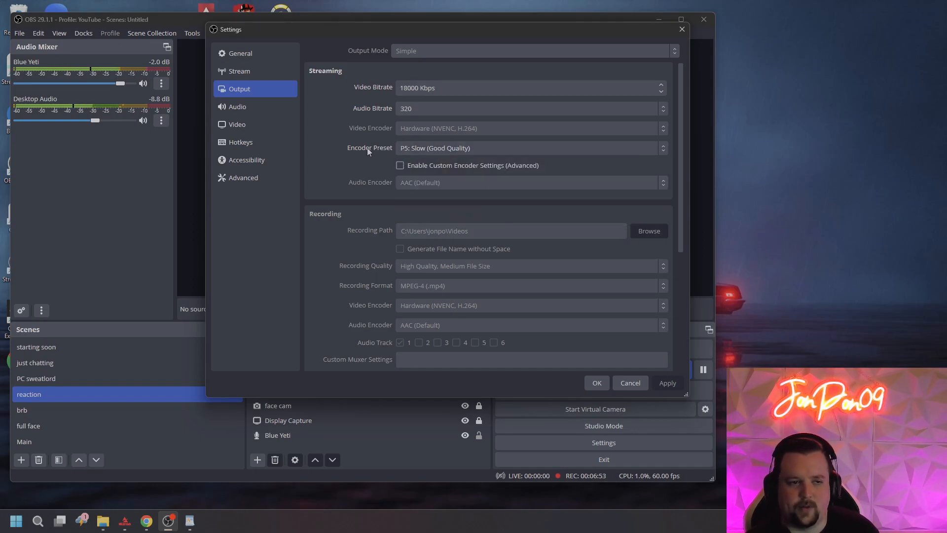
Examine the recording quality, format and encoder settings, the replay buffer limits and the warnings in the Output settings.
{"action": "scroll", "coordinate": [367, 147], "scroll_direction": "down", "scroll_amount": 2}
{"action": "scroll", "coordinate": [367, 147], "scroll_direction": "up", "scroll_amount": 2}
{"action": "scroll", "coordinate": [366, 147], "scroll_direction": "down", "scroll_amount": 3}
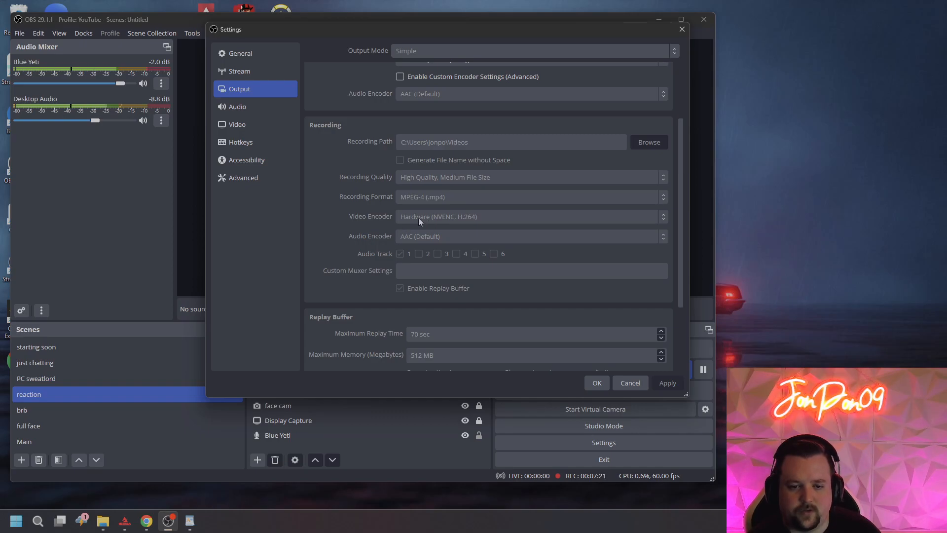
{"action": "scroll", "coordinate": [430, 223], "scroll_direction": "down", "scroll_amount": 3}
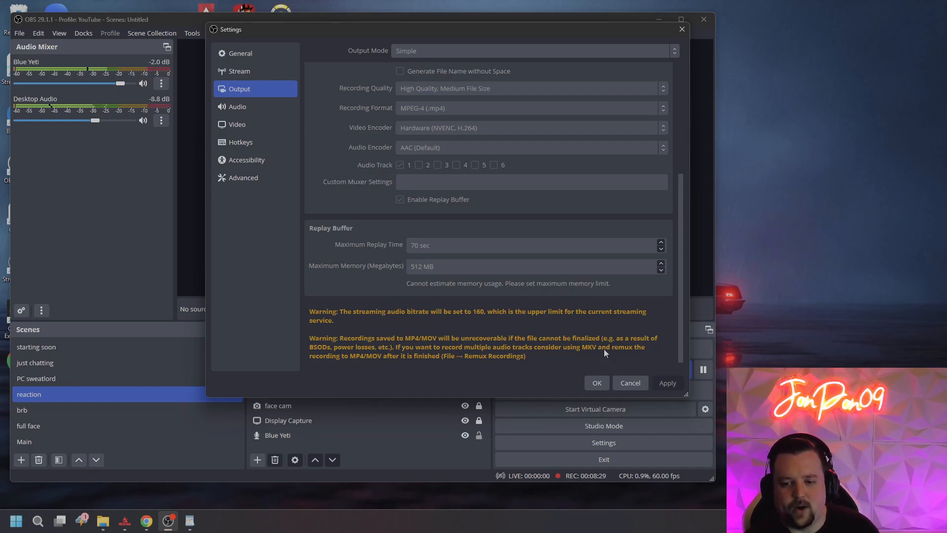
{"action": "scroll", "coordinate": [502, 284], "scroll_direction": "down", "scroll_amount": 1}
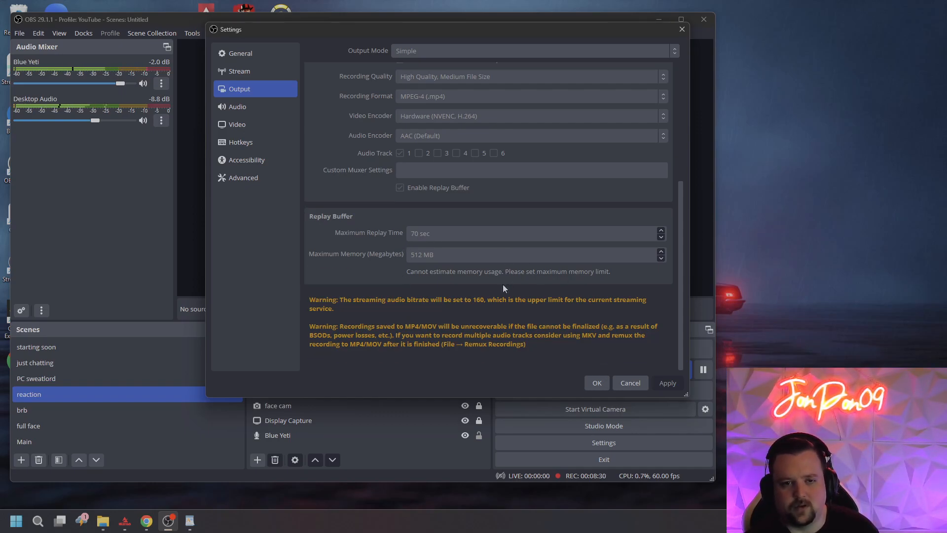
Set the global Desktop Audio device to Speakers (Razer USB Sound Card) in the Audio settings.
{"action": "left_click", "coordinate": [255, 107]}
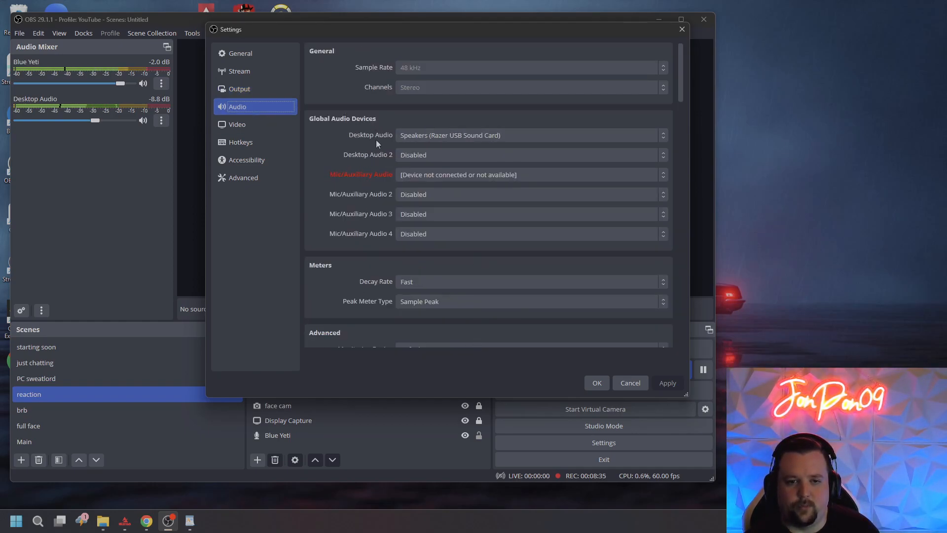
{"action": "left_click", "coordinate": [443, 136]}
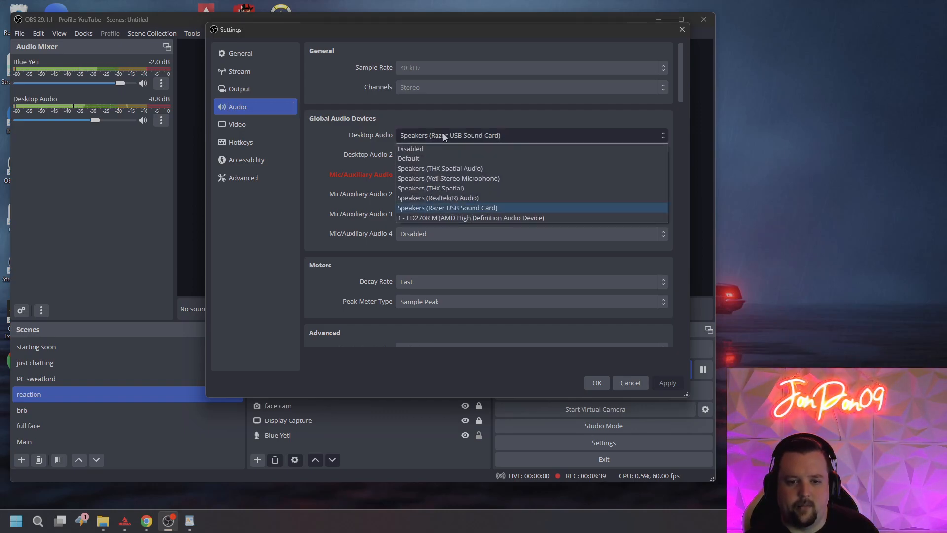
{"action": "left_click", "coordinate": [465, 208]}
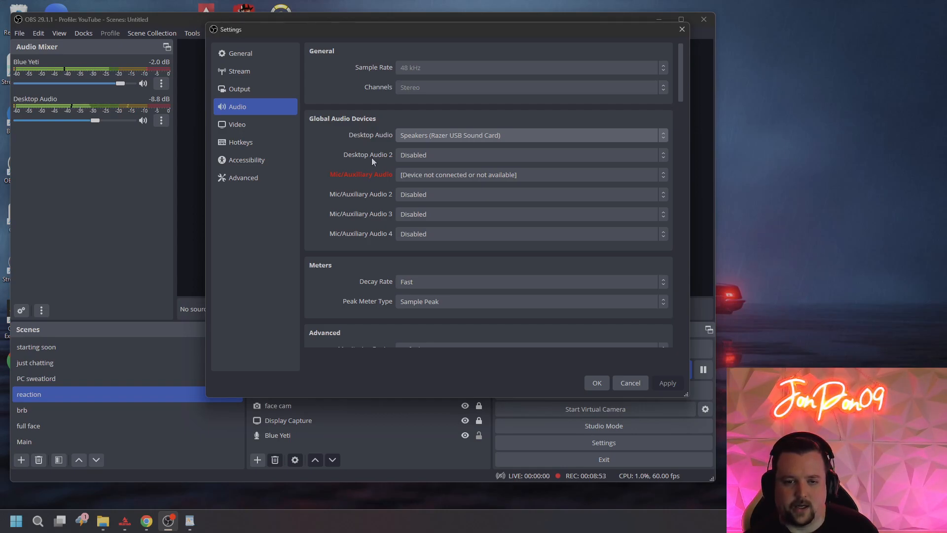
Examine the remaining Audio settings, including auxiliary devices, meters, monitoring device and the push-to-mute and push-to-talk options for each source.
{"action": "scroll", "coordinate": [371, 158], "scroll_direction": "down", "scroll_amount": 2}
{"action": "scroll", "coordinate": [366, 158], "scroll_direction": "up", "scroll_amount": 1}
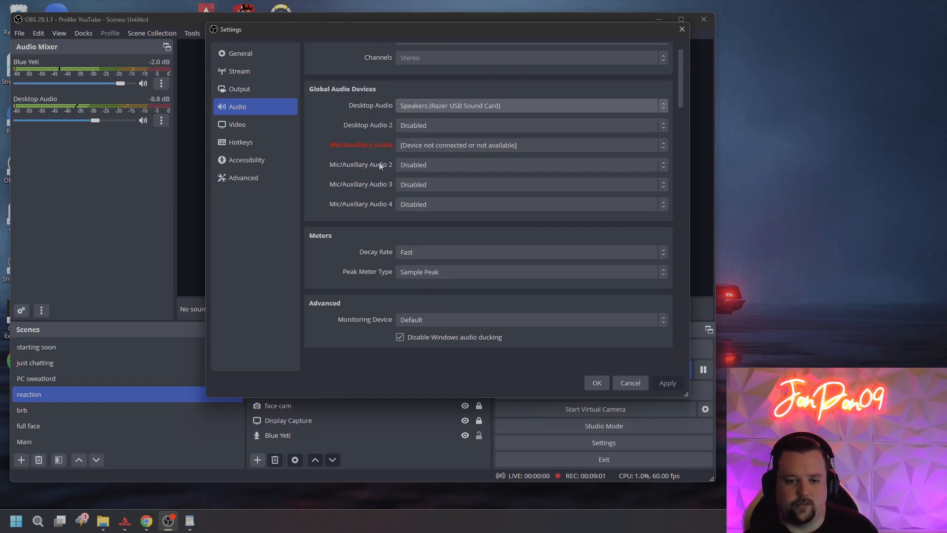
{"action": "scroll", "coordinate": [371, 203], "scroll_direction": "down", "scroll_amount": 3}
{"action": "scroll", "coordinate": [371, 204], "scroll_direction": "down", "scroll_amount": 4}
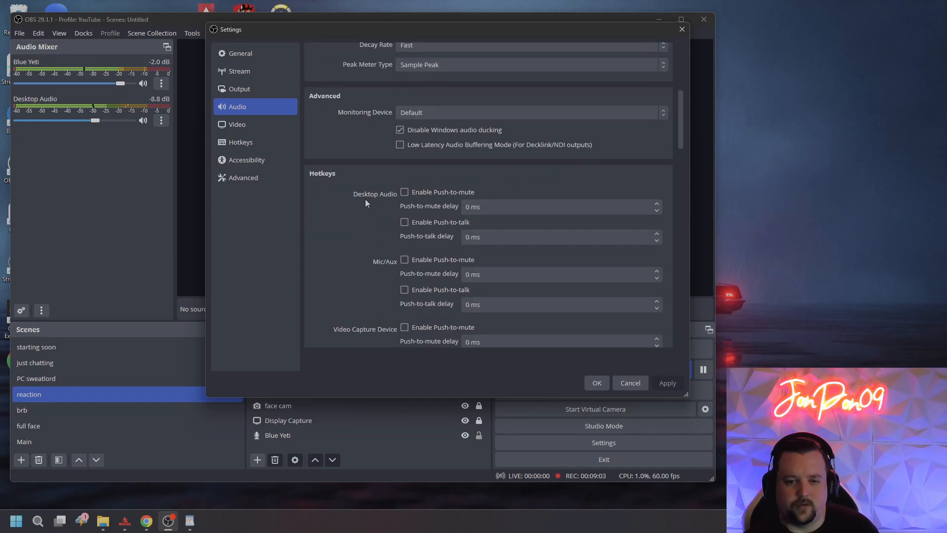
{"action": "scroll", "coordinate": [357, 237], "scroll_direction": "down", "scroll_amount": 8}
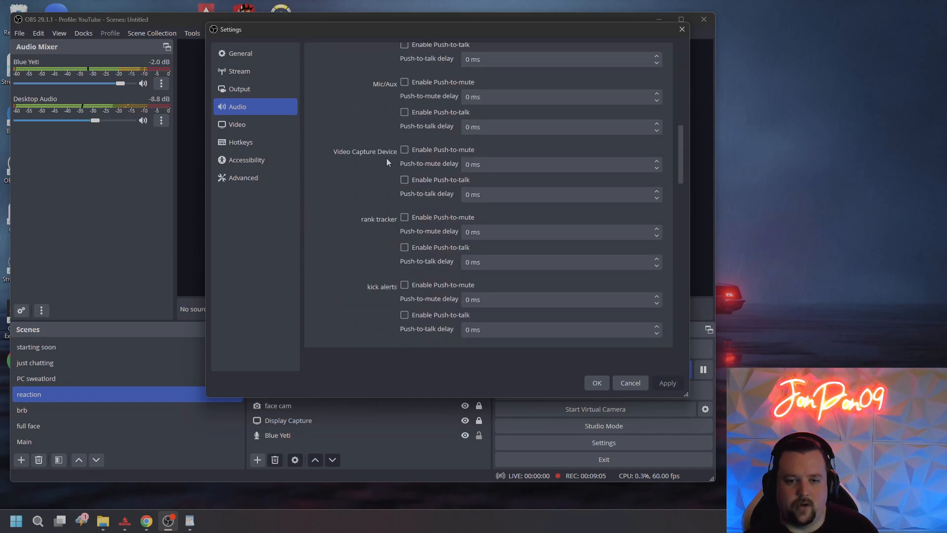
{"action": "scroll", "coordinate": [377, 147], "scroll_direction": "up", "scroll_amount": 4}
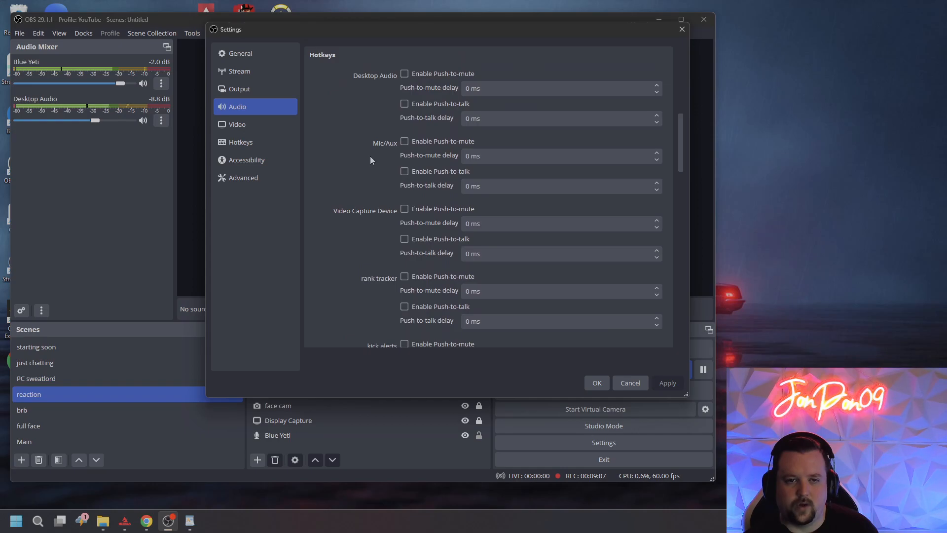
{"action": "scroll", "coordinate": [370, 156], "scroll_direction": "down", "scroll_amount": 4}
{"action": "scroll", "coordinate": [368, 158], "scroll_direction": "down", "scroll_amount": 10}
{"action": "scroll", "coordinate": [369, 159], "scroll_direction": "up", "scroll_amount": 16}
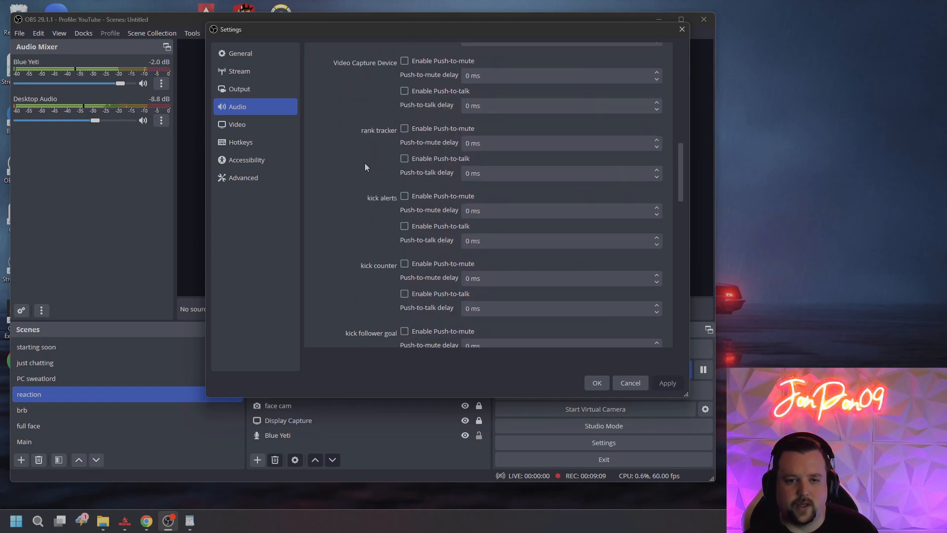
Review the Video settings for resolution and frame rate, and display the Hotkeys settings.
{"action": "left_click", "coordinate": [257, 127]}
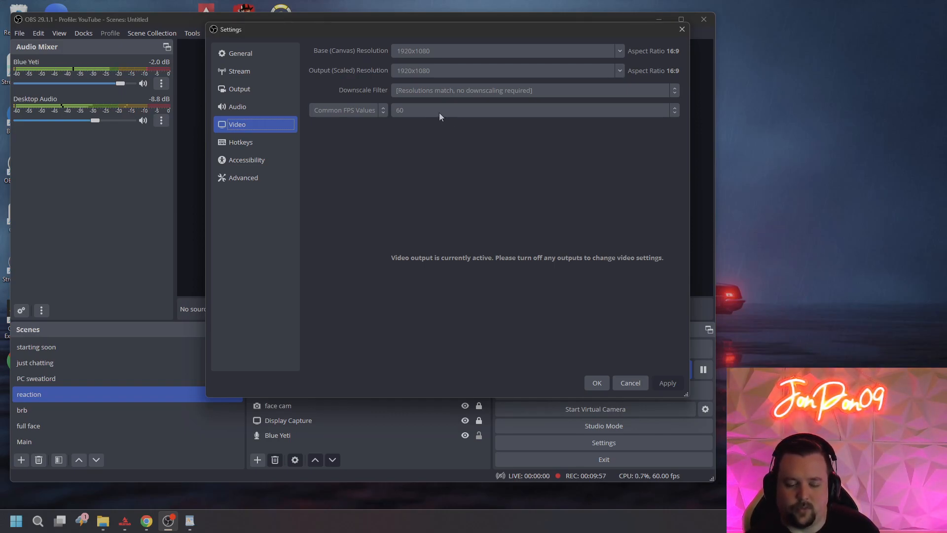
{"action": "left_click", "coordinate": [265, 145]}
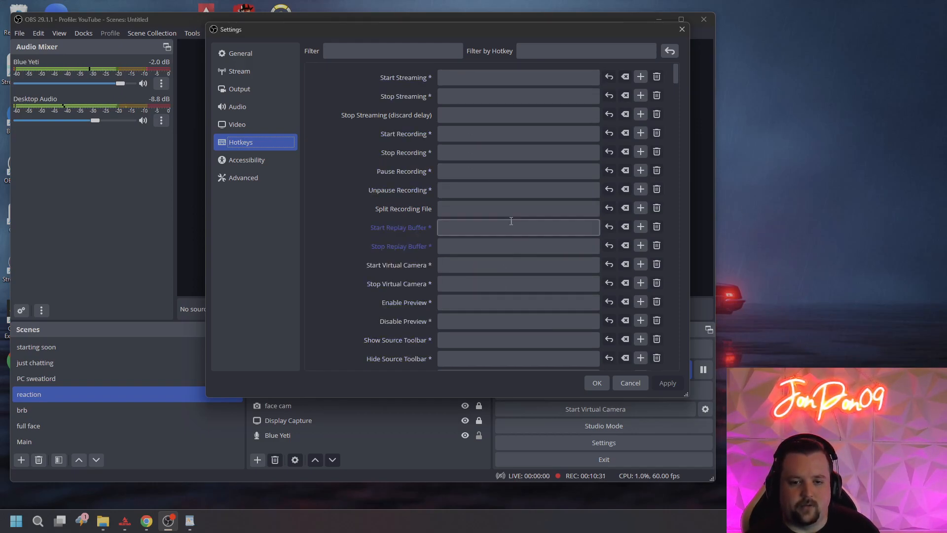
Examine the hotkey list from the screenshot and Save Replay entries through the scene-switching entries of the Main and PC sweatlord scenes.
{"action": "scroll", "coordinate": [395, 152], "scroll_direction": "down", "scroll_amount": 5}
{"action": "scroll", "coordinate": [396, 157], "scroll_direction": "down", "scroll_amount": 2}
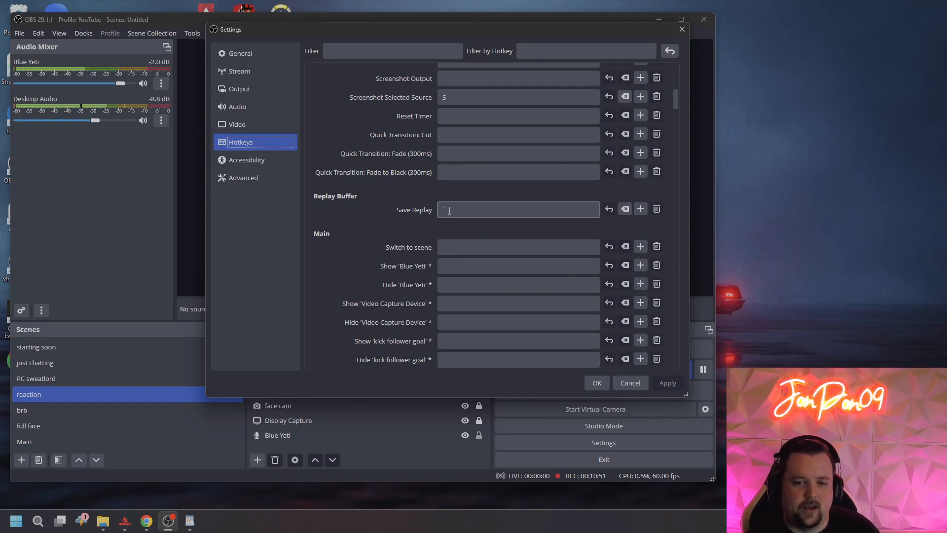
{"action": "scroll", "coordinate": [434, 220], "scroll_direction": "down", "scroll_amount": 4}
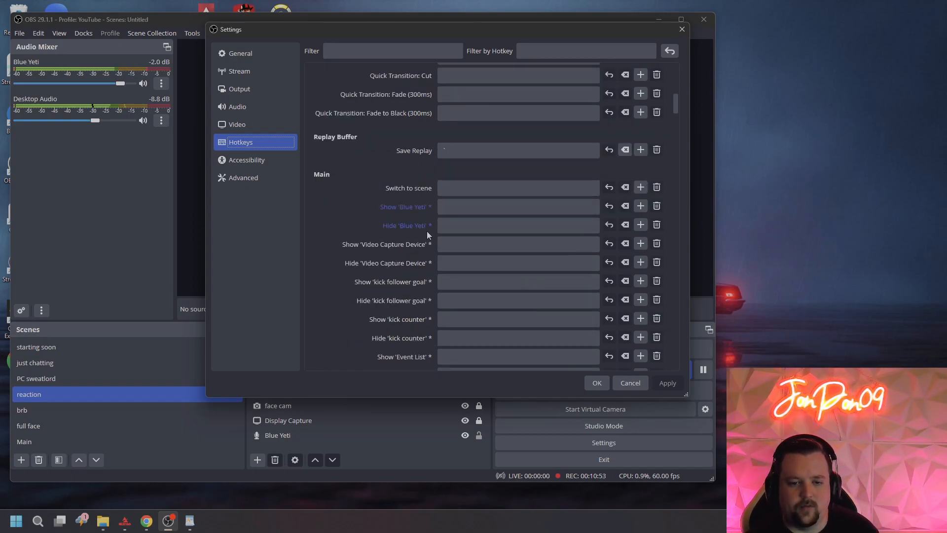
{"action": "scroll", "coordinate": [338, 209], "scroll_direction": "down", "scroll_amount": 15}
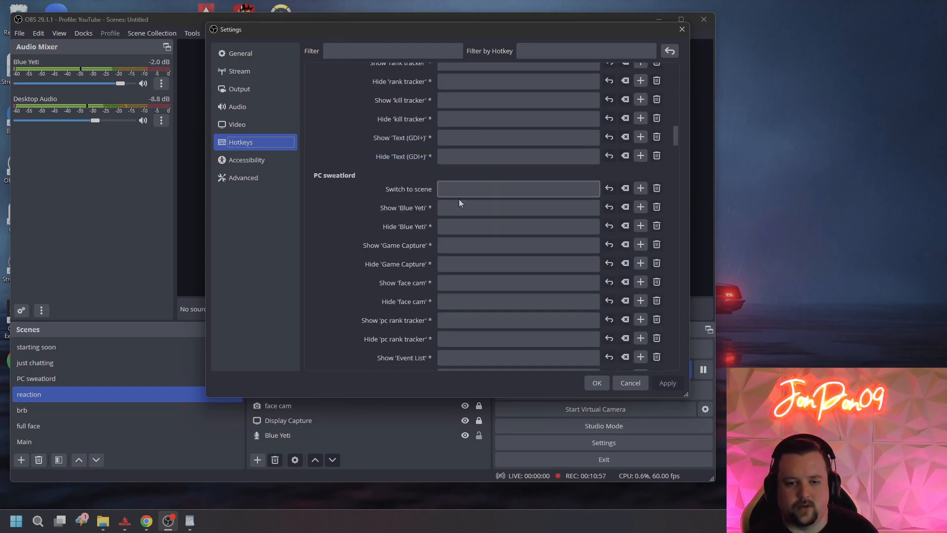
{"action": "scroll", "coordinate": [420, 256], "scroll_direction": "up", "scroll_amount": 8}
{"action": "scroll", "coordinate": [419, 258], "scroll_direction": "up", "scroll_amount": 4}
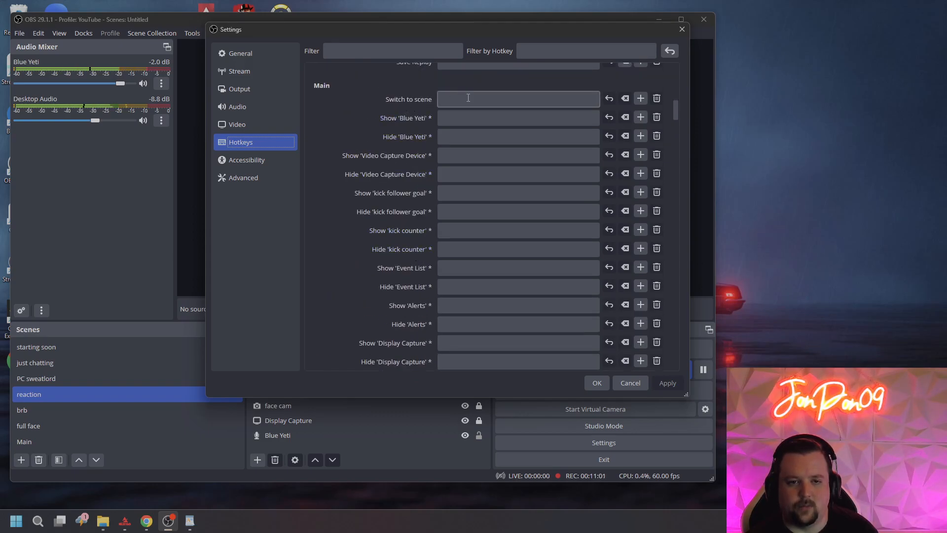
{"action": "scroll", "coordinate": [453, 282], "scroll_direction": "down", "scroll_amount": 8}
{"action": "scroll", "coordinate": [453, 282], "scroll_direction": "up", "scroll_amount": 9}
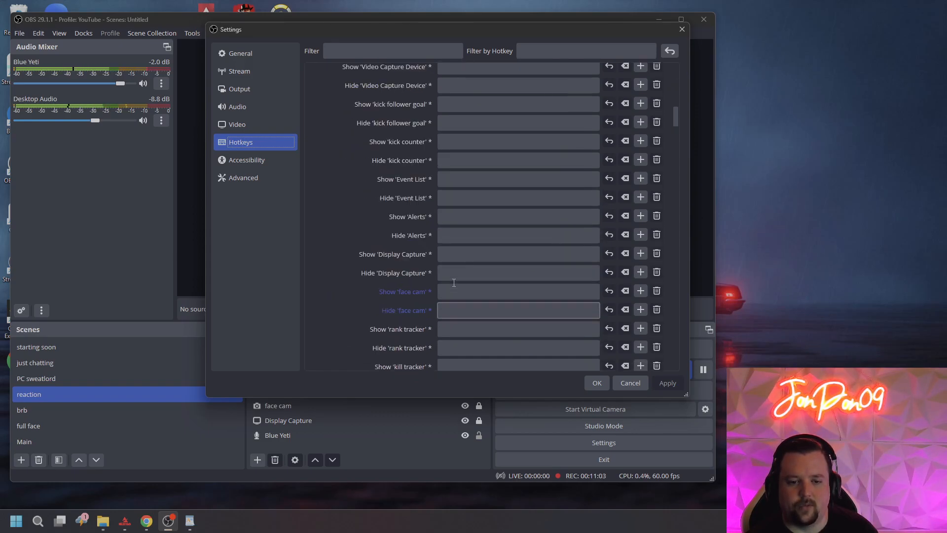
{"action": "scroll", "coordinate": [454, 282], "scroll_direction": "up", "scroll_amount": 4}
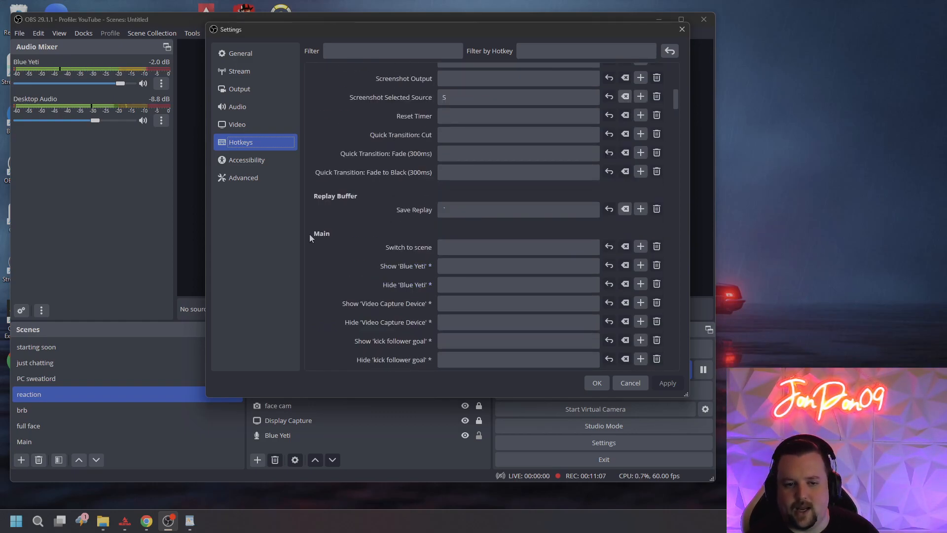
Examine the show and hide hotkeys for sources in the Main and PC sweatlord scenes, ending in PC sweatlord's Hide 'face cam' field.
{"action": "scroll", "coordinate": [427, 227], "scroll_direction": "down", "scroll_amount": 10}
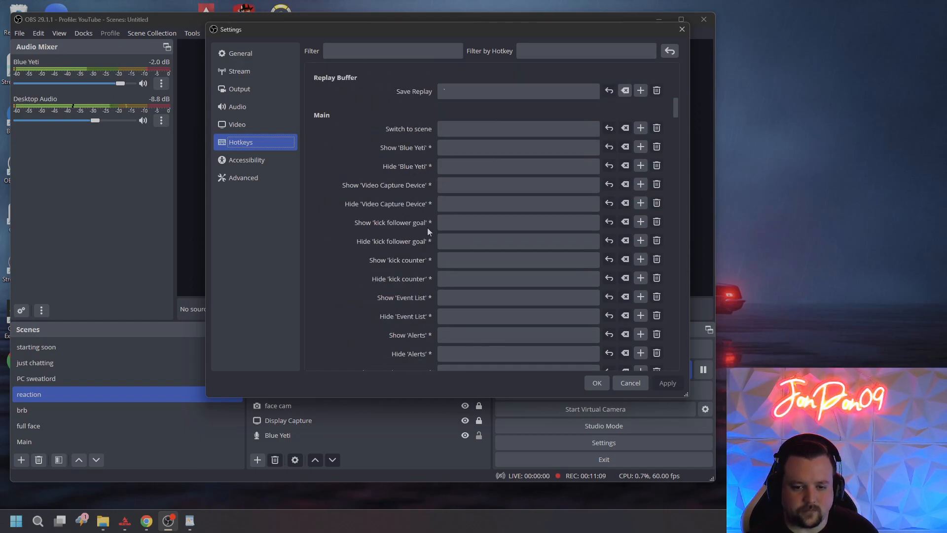
{"action": "scroll", "coordinate": [427, 232], "scroll_direction": "down", "scroll_amount": 1}
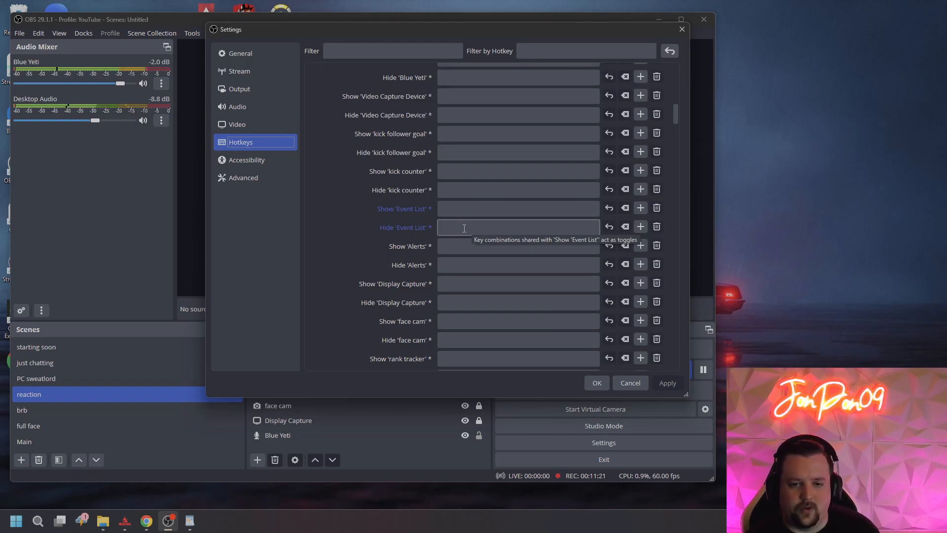
{"action": "scroll", "coordinate": [418, 227], "scroll_direction": "down", "scroll_amount": 3}
{"action": "scroll", "coordinate": [417, 225], "scroll_direction": "down", "scroll_amount": 5}
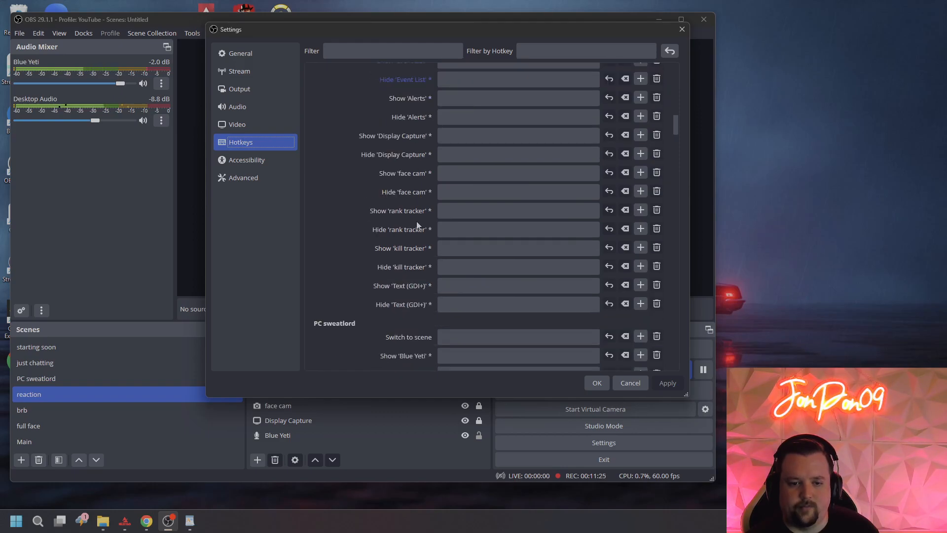
{"action": "scroll", "coordinate": [417, 221], "scroll_direction": "down", "scroll_amount": 3}
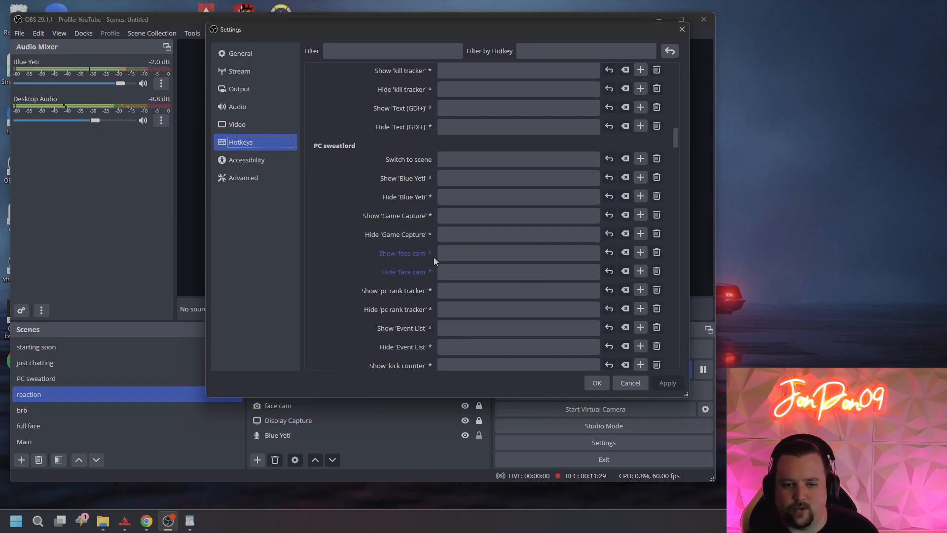
{"action": "left_click", "coordinate": [456, 273]}
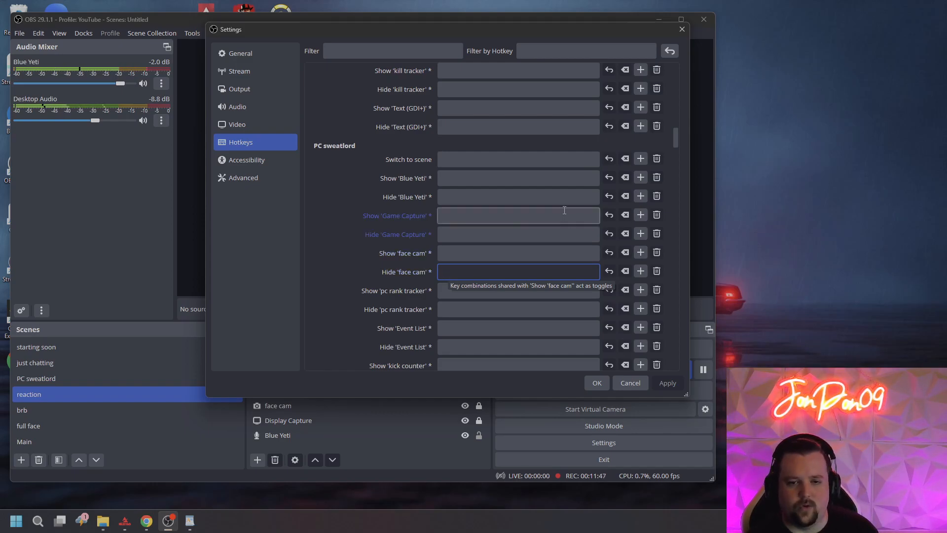
Review the Save Replay hotkey and the streaming, recording, replay buffer and virtual camera hotkeys at the start of the list.
{"action": "scroll", "coordinate": [474, 243], "scroll_direction": "up", "scroll_amount": 6}
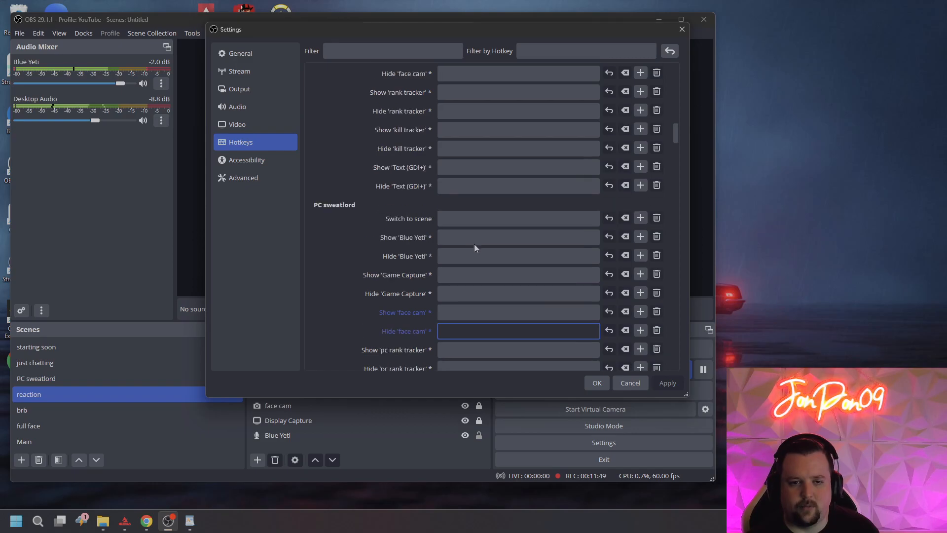
{"action": "scroll", "coordinate": [416, 232], "scroll_direction": "up", "scroll_amount": 8}
{"action": "scroll", "coordinate": [412, 226], "scroll_direction": "up", "scroll_amount": 8}
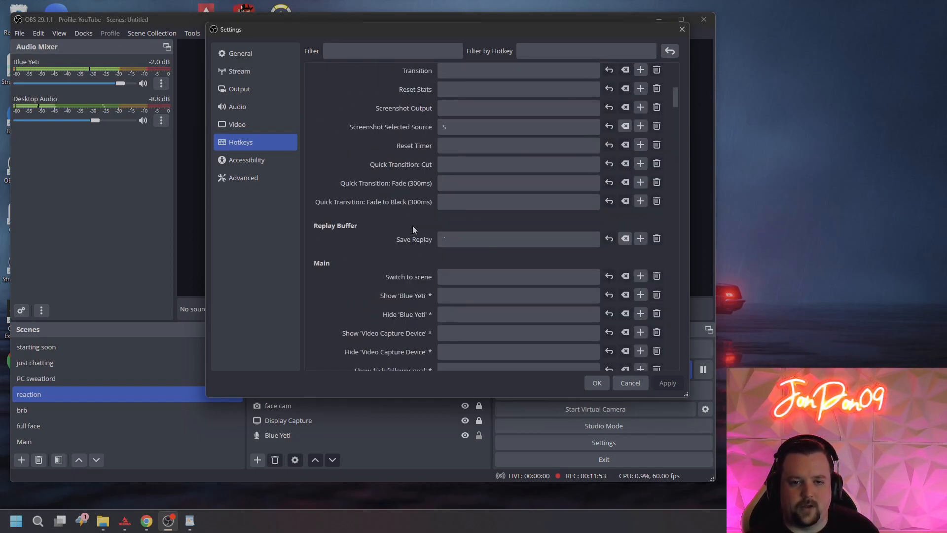
{"action": "scroll", "coordinate": [413, 226], "scroll_direction": "up", "scroll_amount": 3}
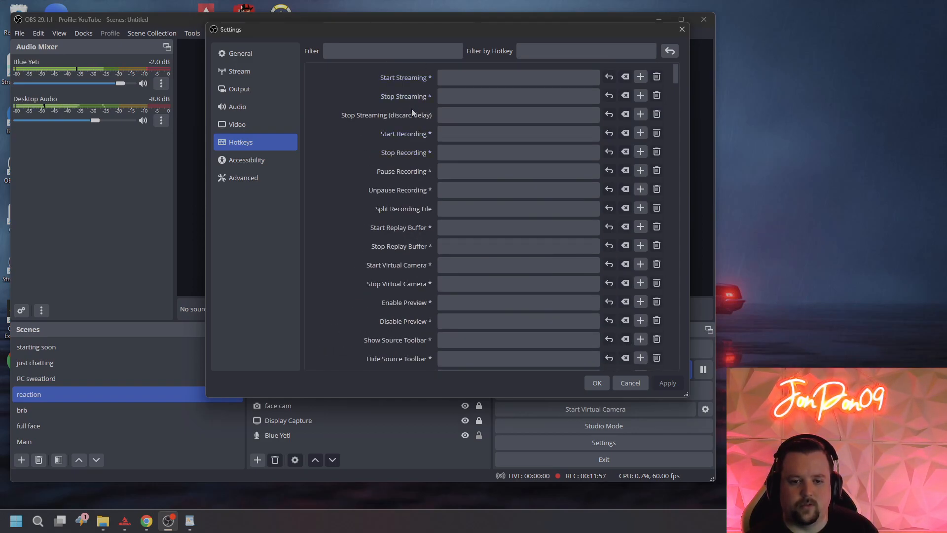
{"action": "scroll", "coordinate": [401, 208], "scroll_direction": "down", "scroll_amount": 3}
{"action": "scroll", "coordinate": [402, 202], "scroll_direction": "up", "scroll_amount": 3}
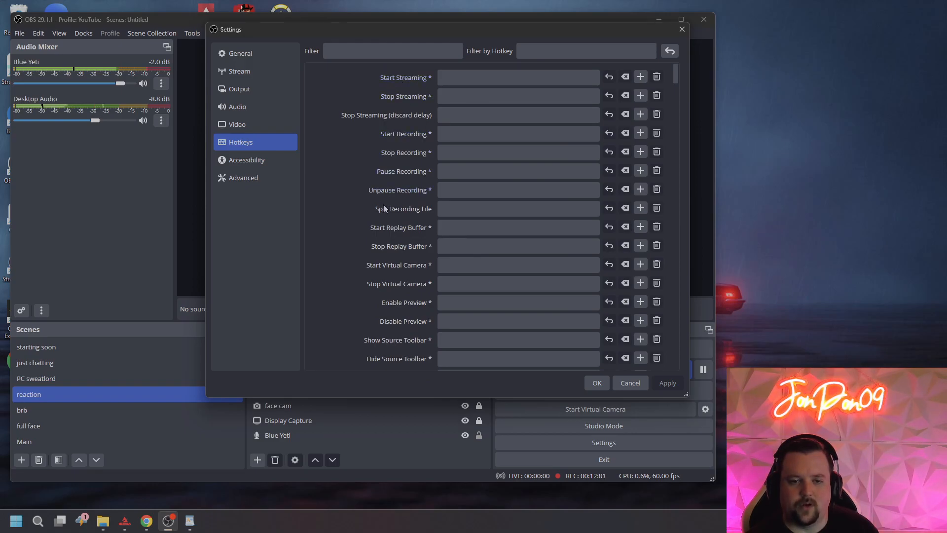
{"action": "scroll", "coordinate": [383, 204], "scroll_direction": "down", "scroll_amount": 3}
{"action": "scroll", "coordinate": [354, 182], "scroll_direction": "up", "scroll_amount": 3}
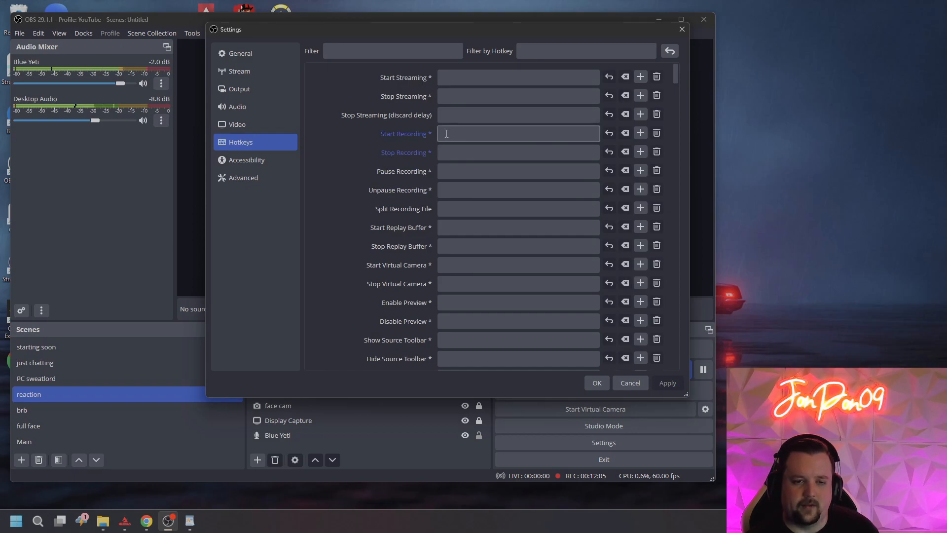
Examine the Advanced settings for process priority, video, recording, stream delay, automatic reconnect, network, sources and hotkey focus behavior.
{"action": "left_click", "coordinate": [254, 177]}
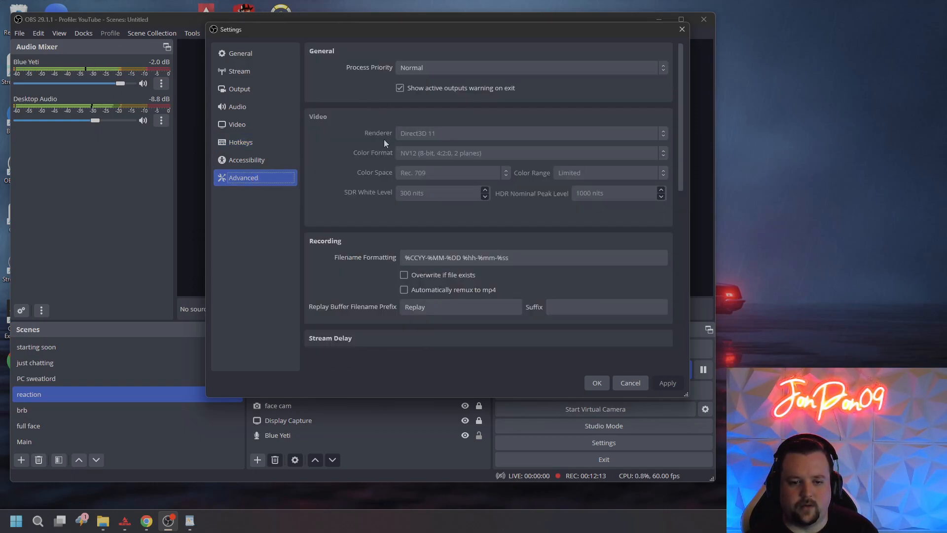
{"action": "scroll", "coordinate": [384, 139], "scroll_direction": "down", "scroll_amount": 2}
{"action": "scroll", "coordinate": [384, 139], "scroll_direction": "down", "scroll_amount": 3}
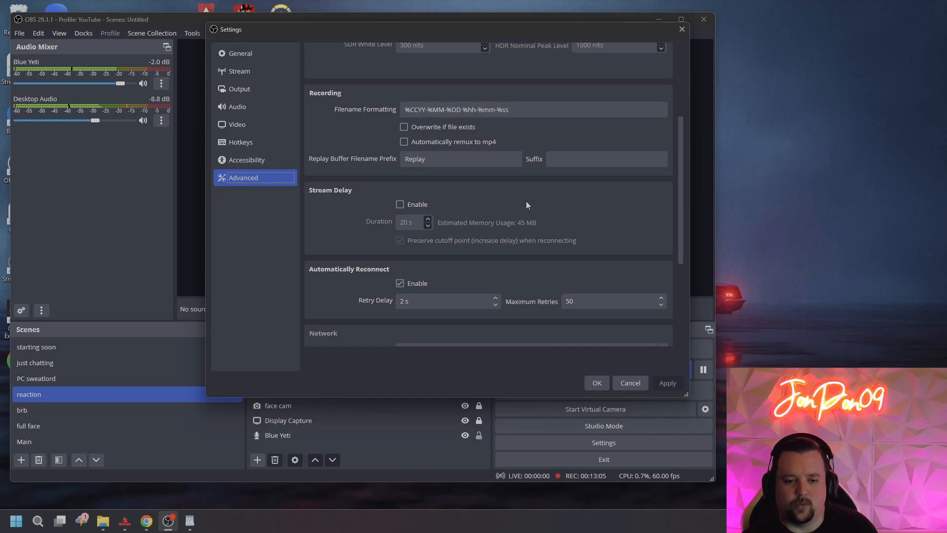
{"action": "scroll", "coordinate": [526, 204], "scroll_direction": "down", "scroll_amount": 5}
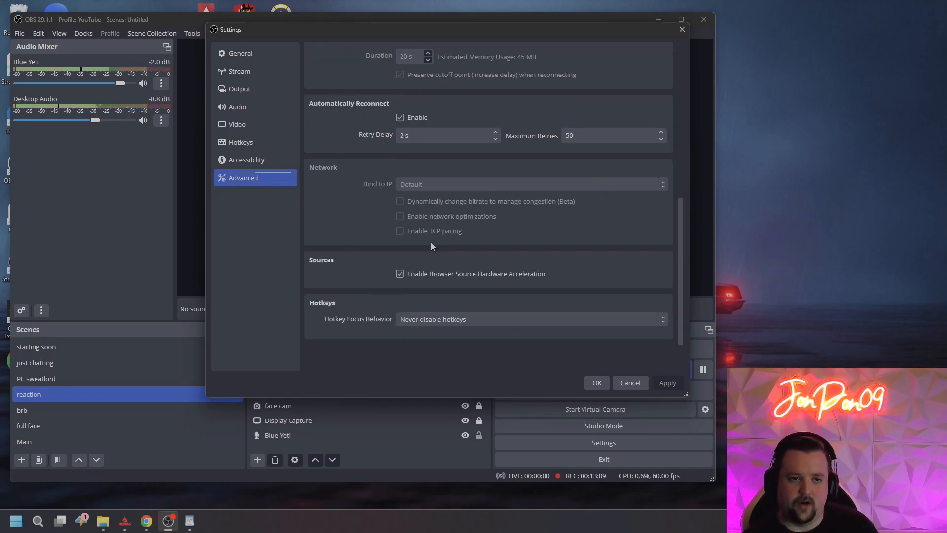
{"action": "scroll", "coordinate": [415, 267], "scroll_direction": "up", "scroll_amount": 10}
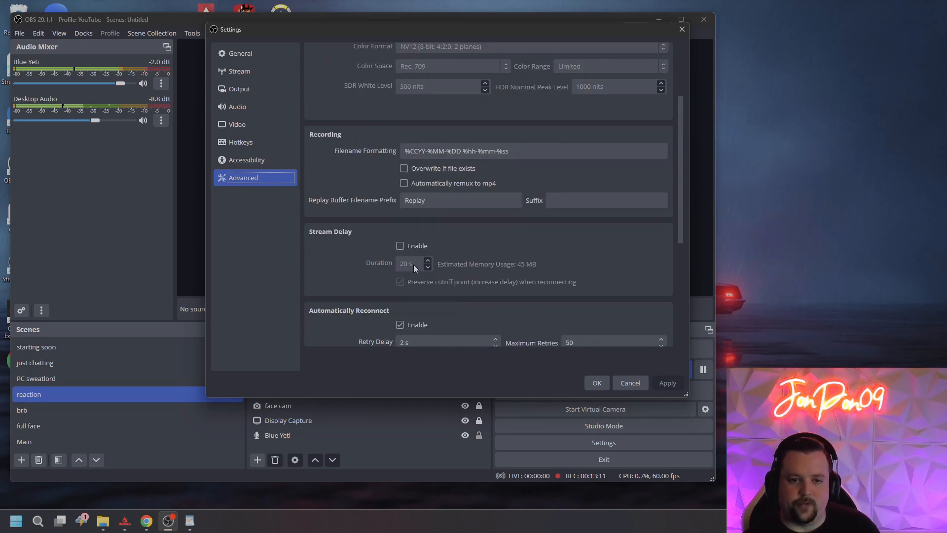
Return to the General settings and review the multiview, studio mode, preview, projector and source snapping options.
{"action": "left_click", "coordinate": [244, 55]}
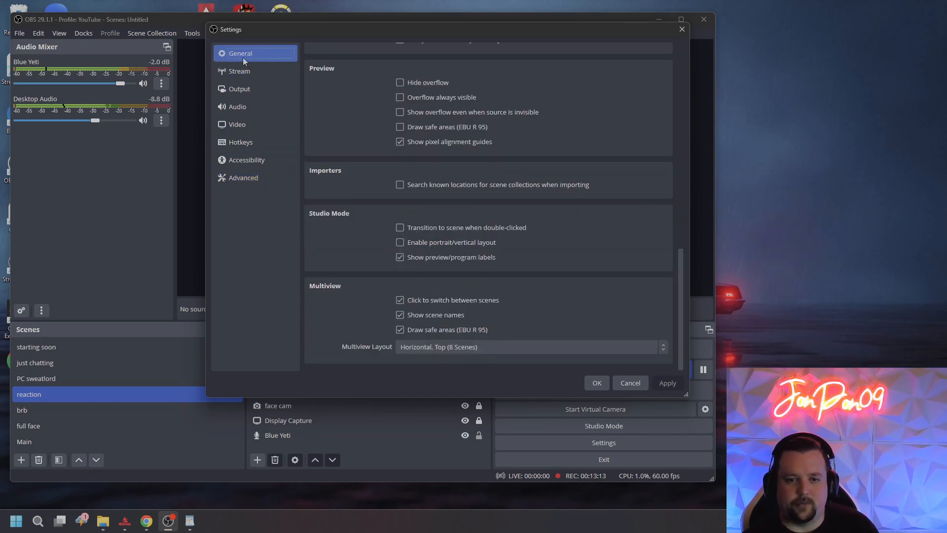
{"action": "scroll", "coordinate": [369, 222], "scroll_direction": "up", "scroll_amount": 10}
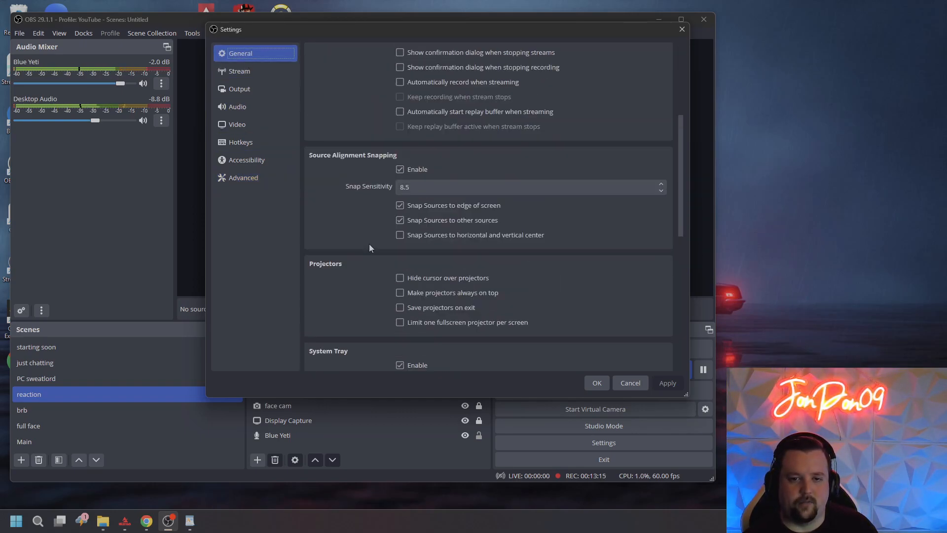